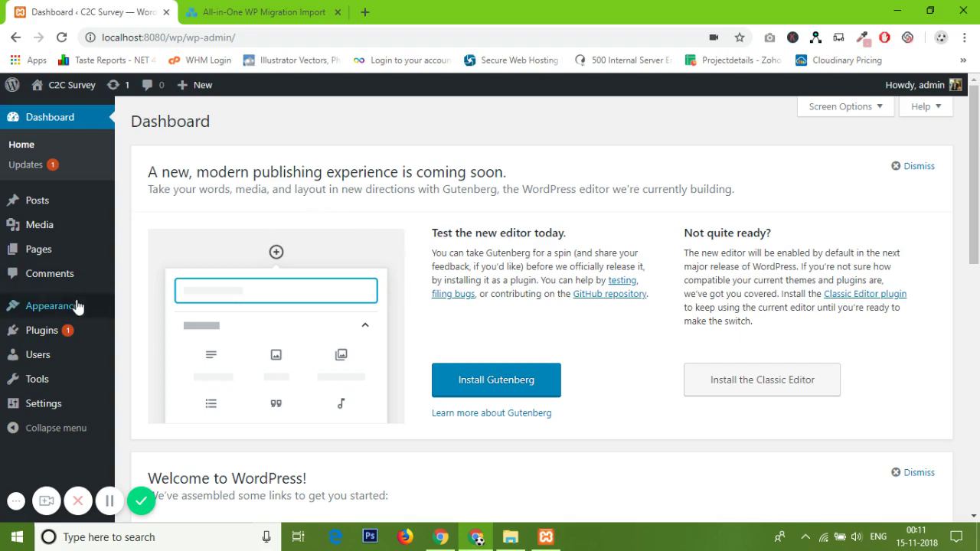
# Search the Add Plugins page for 'wp migration' to find All-in-One WP Migration.
pyautogui.moveTo(66, 329)
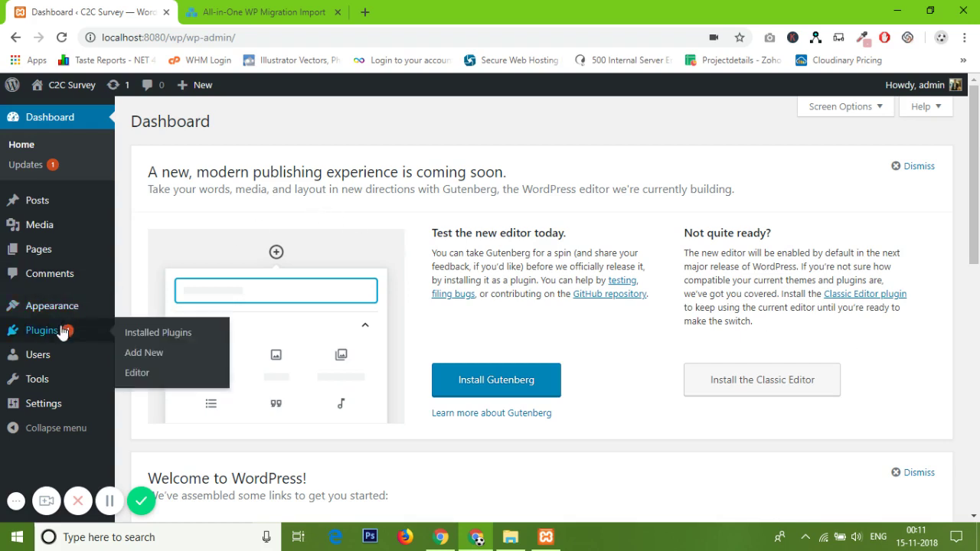
pyautogui.click(152, 354)
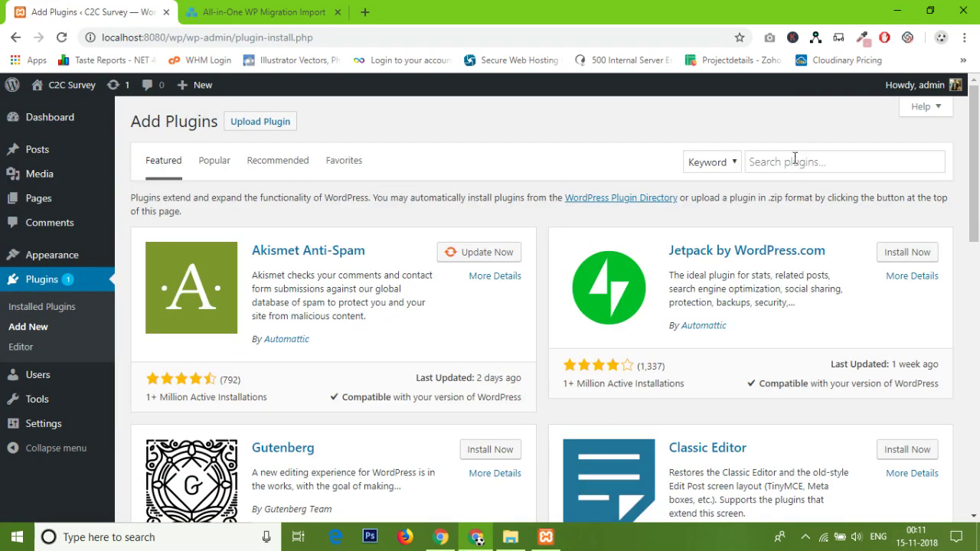
pyautogui.click(792, 160)
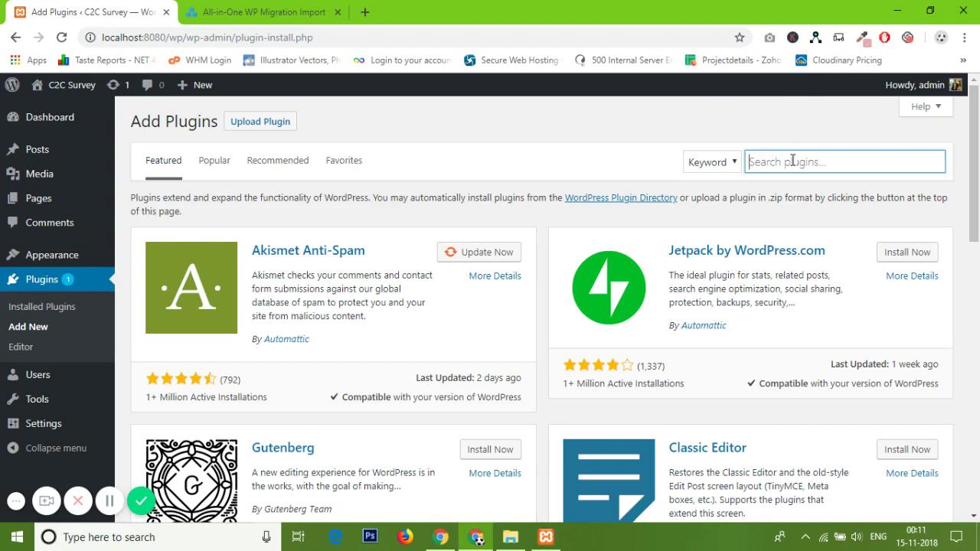
pyautogui.write('wp migration')
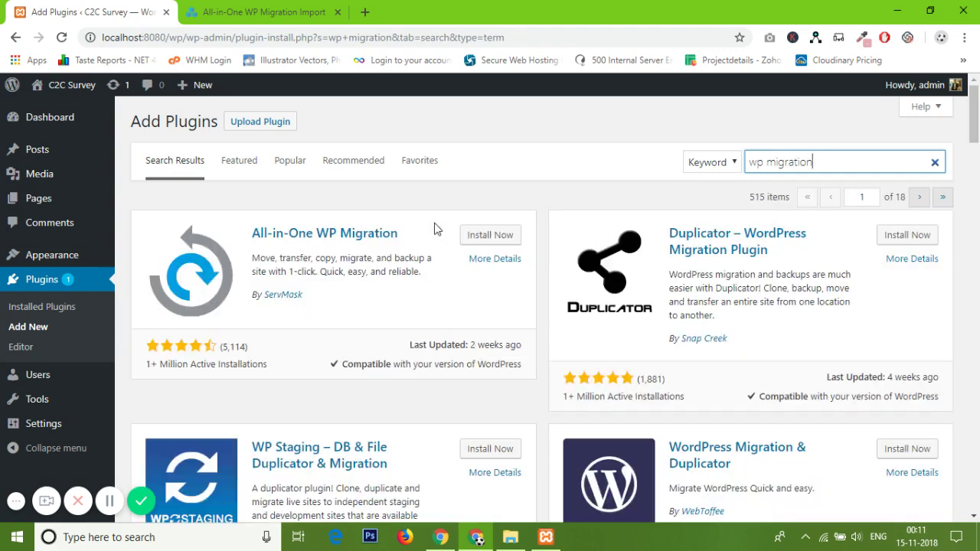
# Install All-in-One WP Migration from the search results and activate it.
pyautogui.click(484, 235)
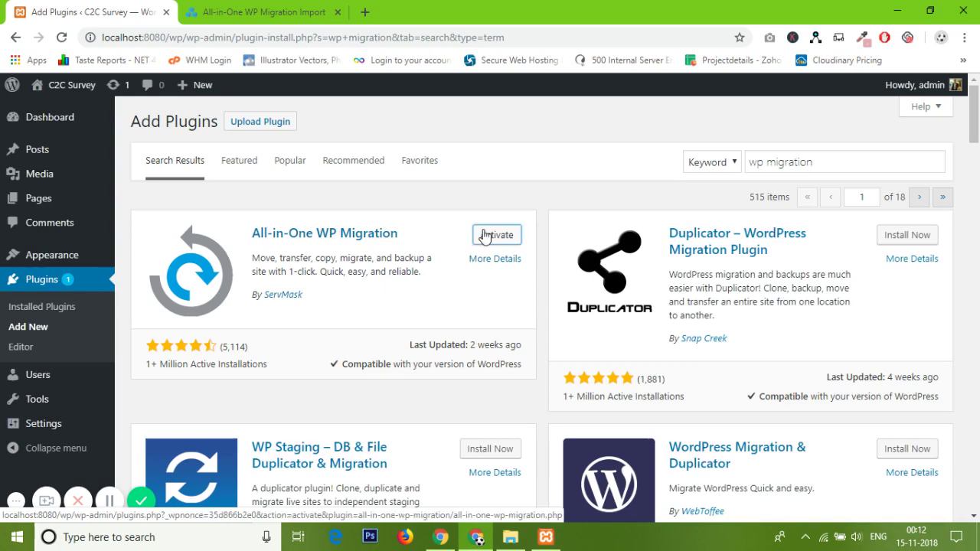
pyautogui.click(484, 236)
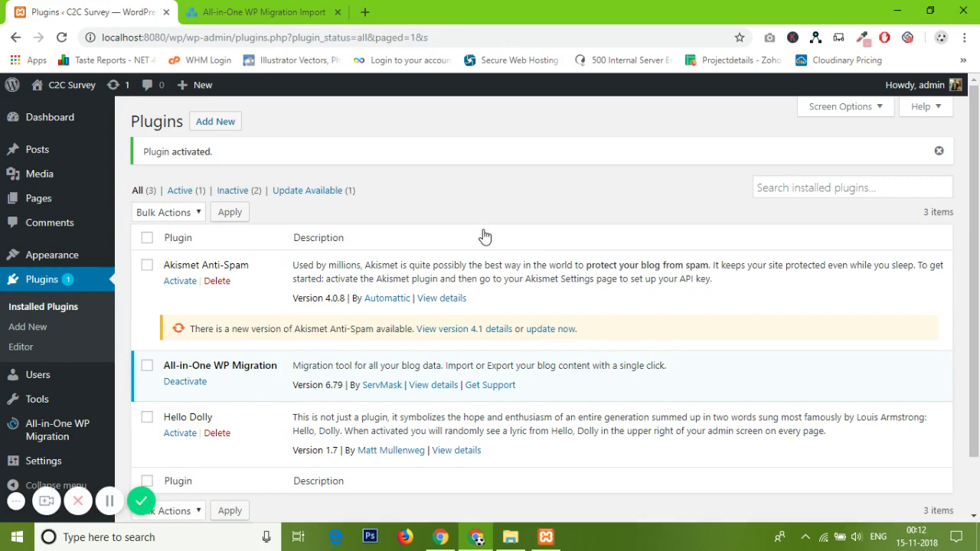
# Check the 200 MB limit on All-in-One WP Migration > Import, then go to Plugins > Editor.
pyautogui.moveTo(51, 431)
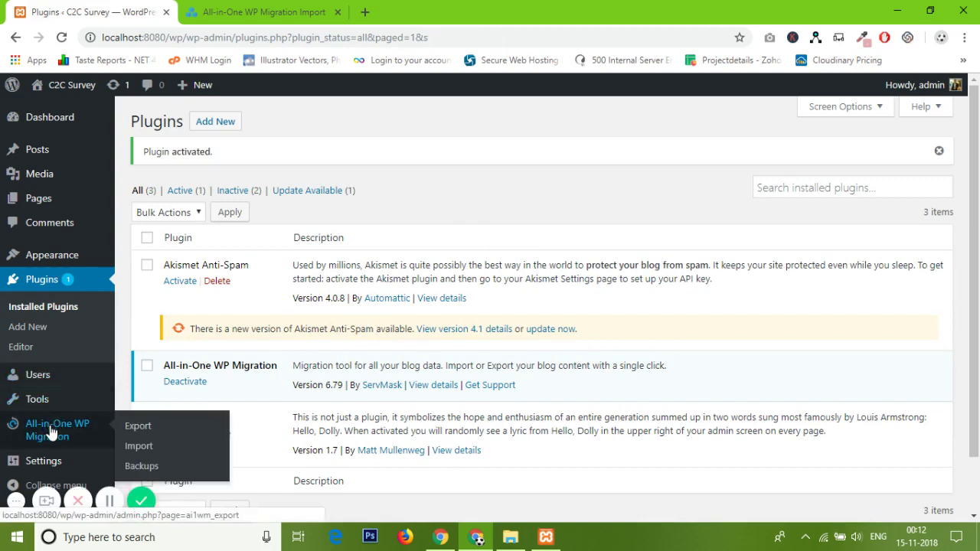
pyautogui.click(141, 446)
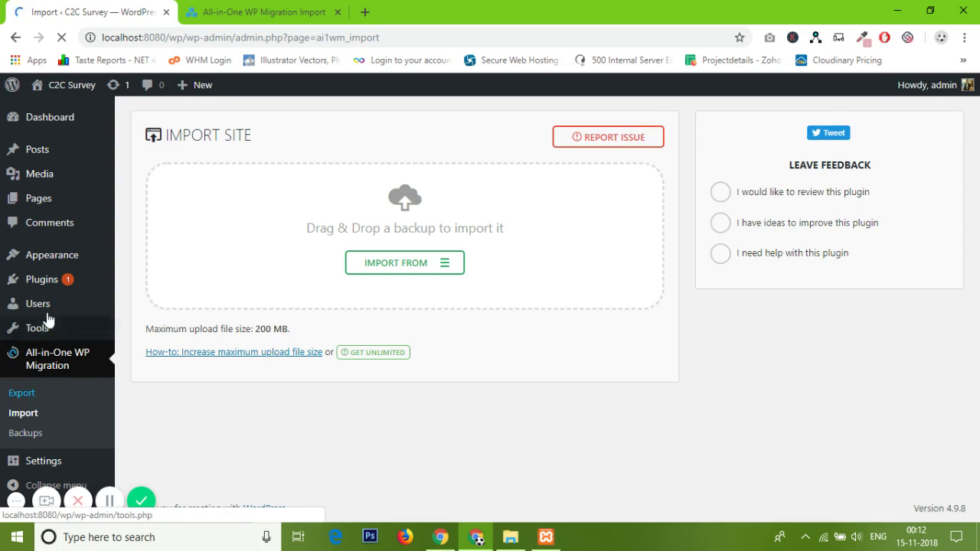
pyautogui.moveTo(107, 277)
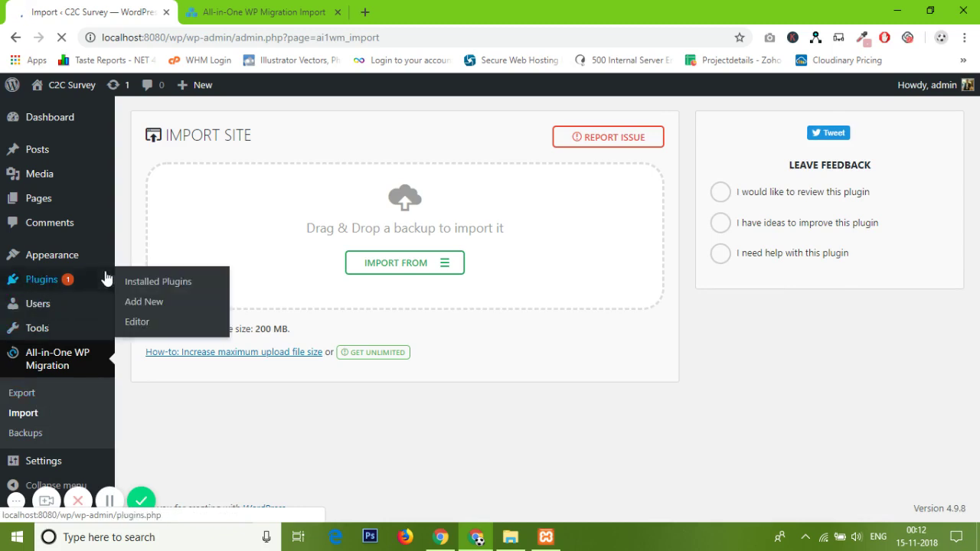
pyautogui.click(143, 325)
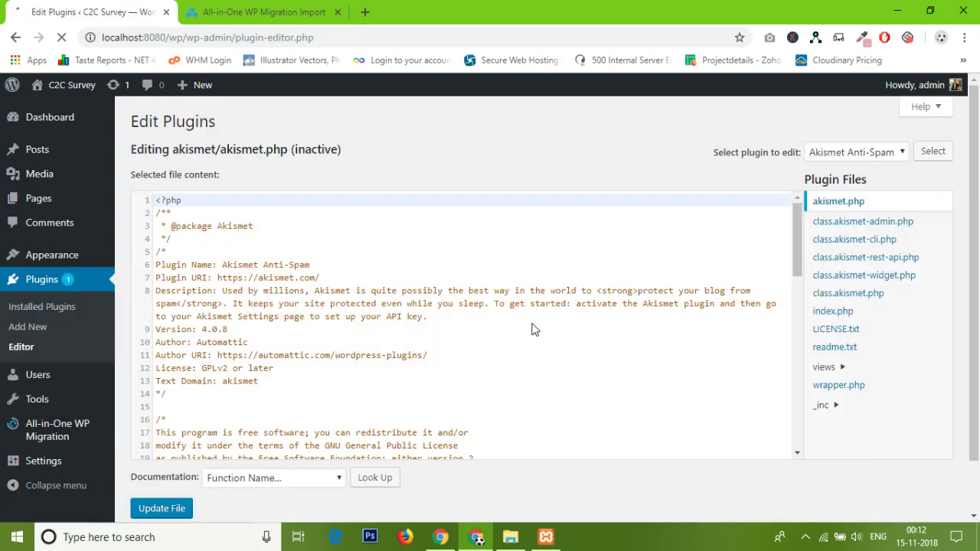
# Load All-in-One WP Migration's constants.php in the editor and bring the AI1WM_MAX_FILE_SIZE line into view.
pyautogui.click(888, 156)
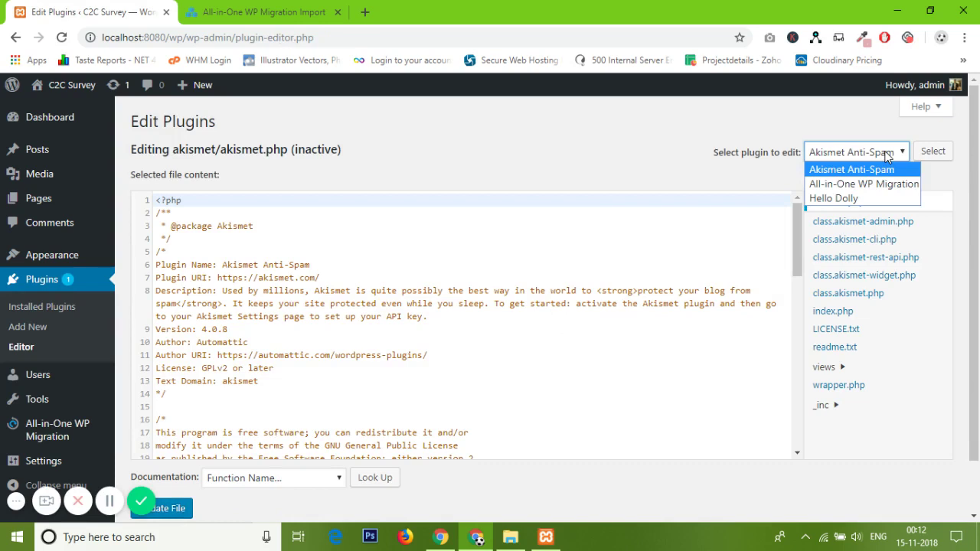
pyautogui.click(865, 182)
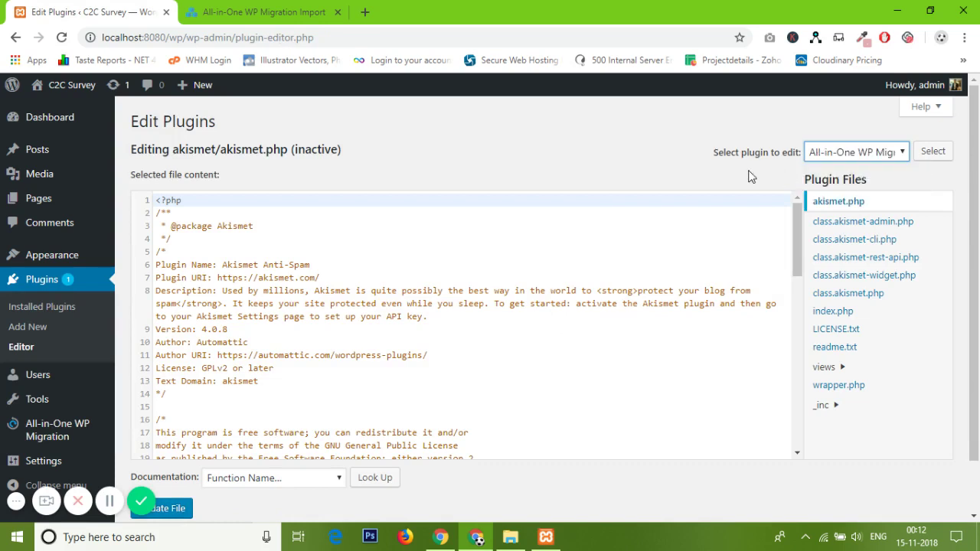
pyautogui.click(933, 153)
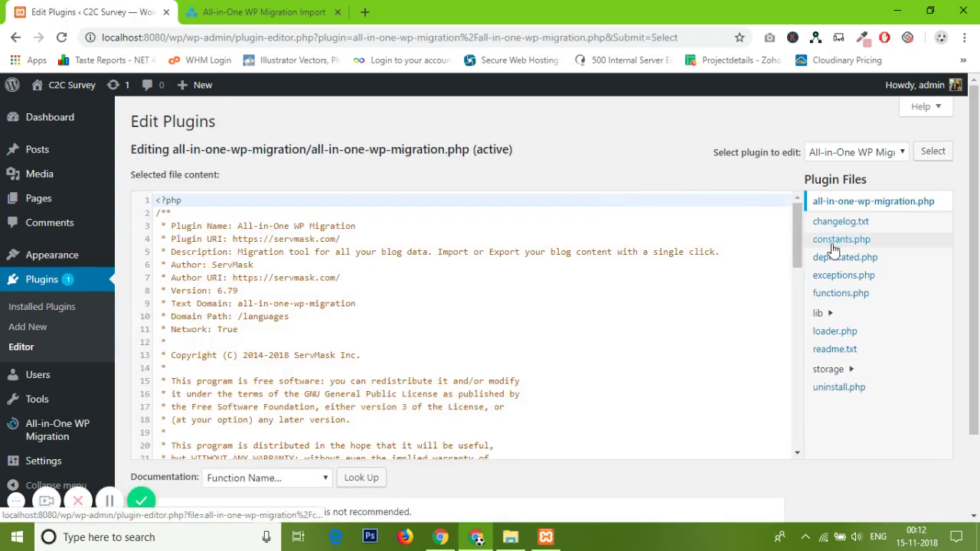
pyautogui.click(836, 244)
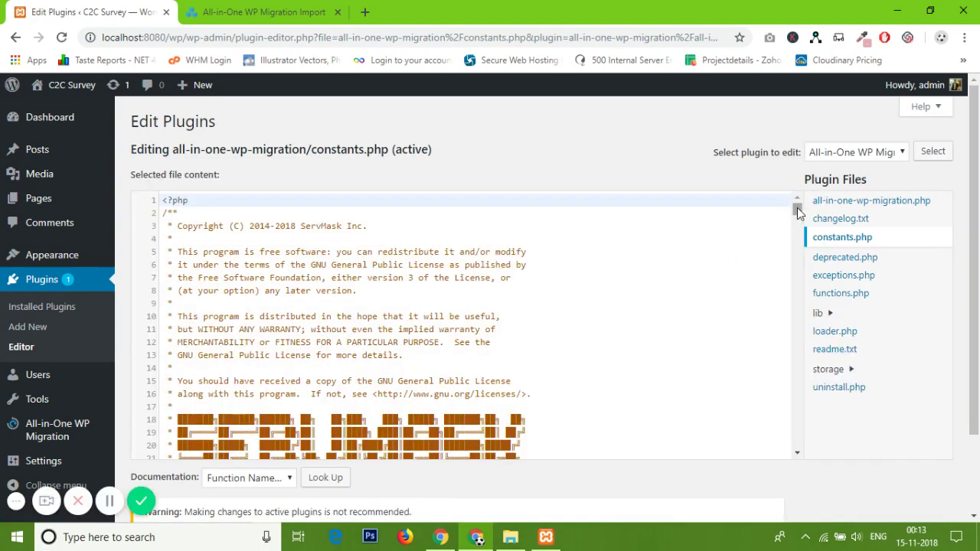
pyautogui.moveTo(797, 212); pyautogui.dragTo(800, 267)
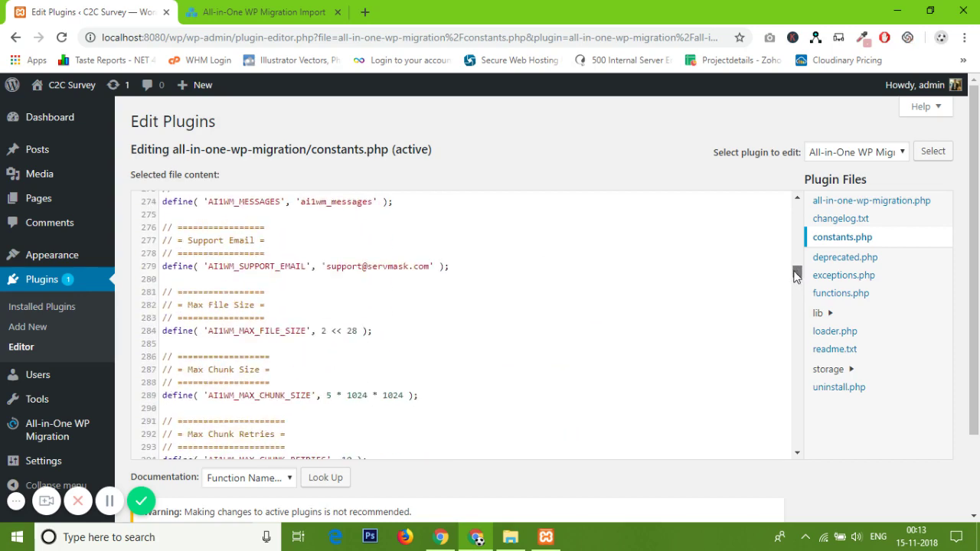
# Change AI1WM_MAX_FILE_SIZE from 2 << 28 to 4 << 28 and update constants.php.
pyautogui.click(324, 330)
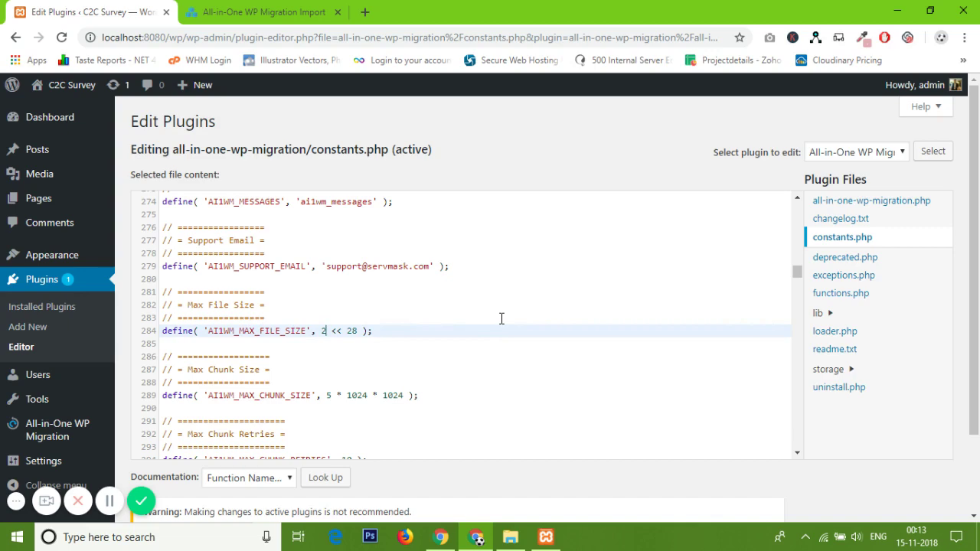
pyautogui.press('BackSpace')
pyautogui.write('4')
pyautogui.scroll(-2, 569, 398)
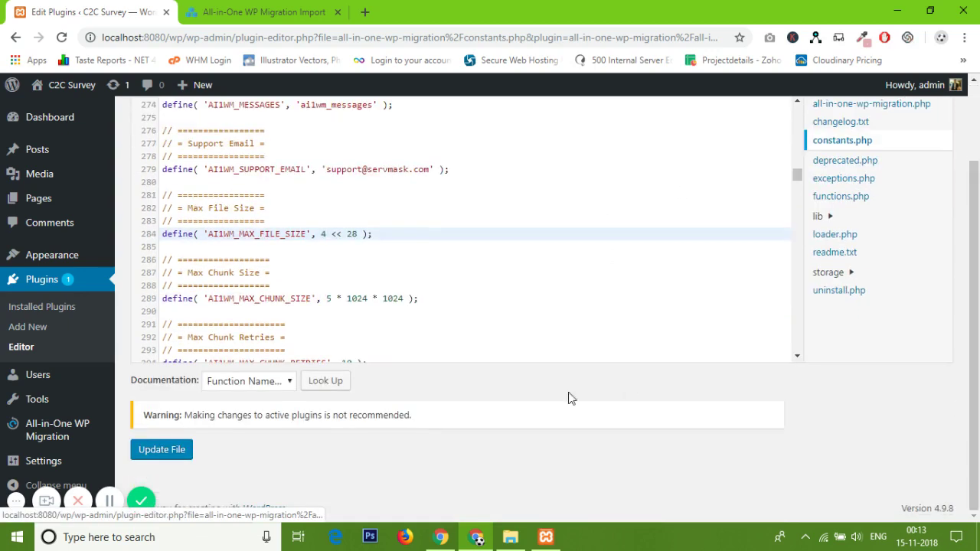
pyautogui.click(148, 453)
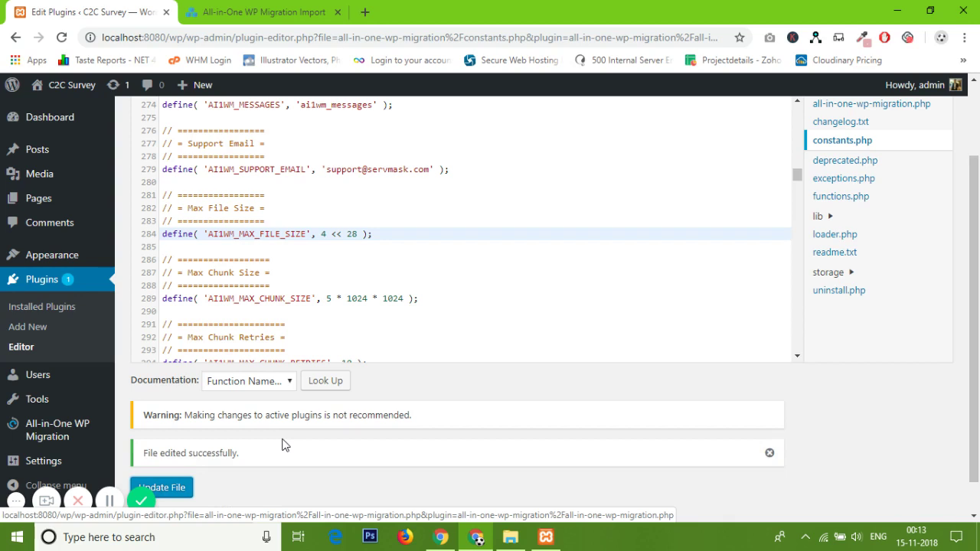
# Open All-in-One WP Migration > Import and see that it still shows a 200 MB maximum.
pyautogui.moveTo(63, 430)
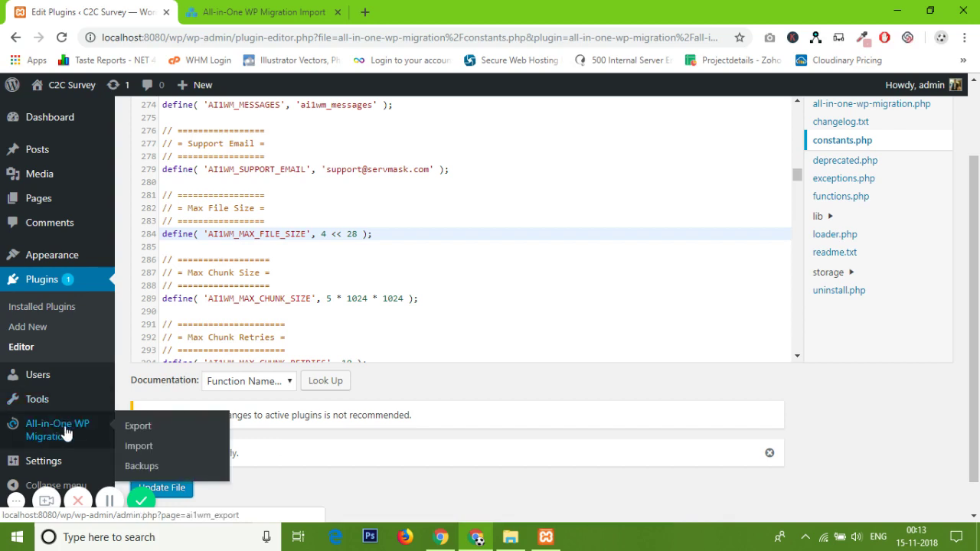
pyautogui.click(140, 446)
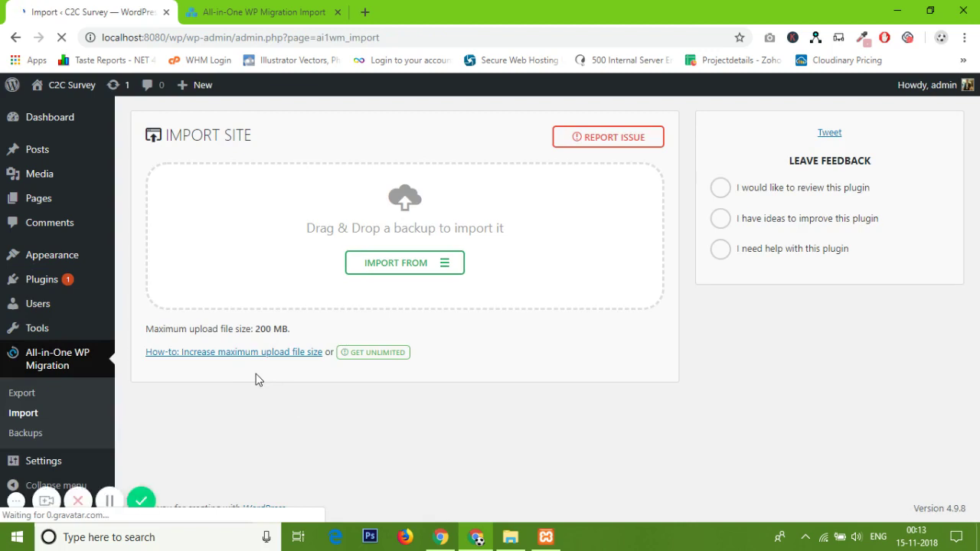
# Switch to the import.wp-migration.com tab showing the Import extension's Basic and Premium options.
pyautogui.click(245, 8)
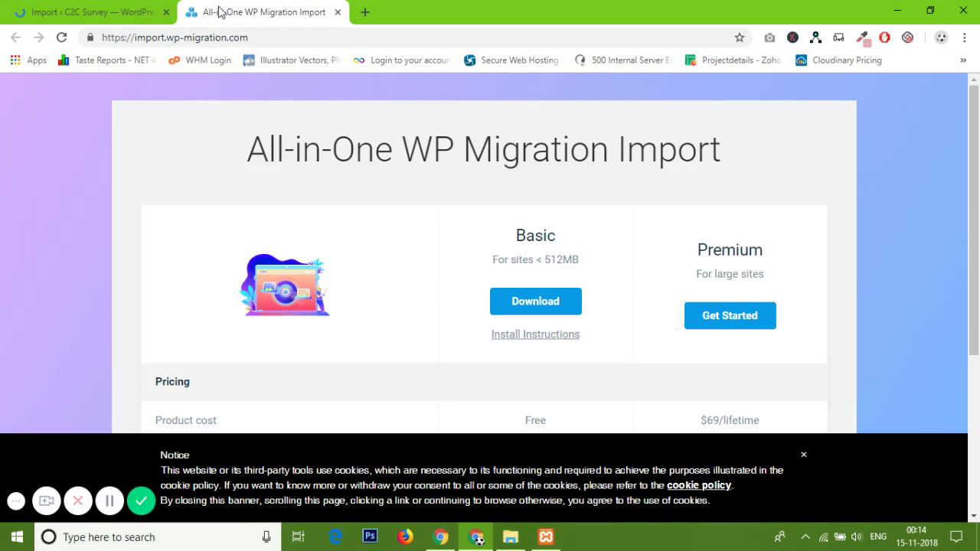
pyautogui.doubleClick(258, 150)
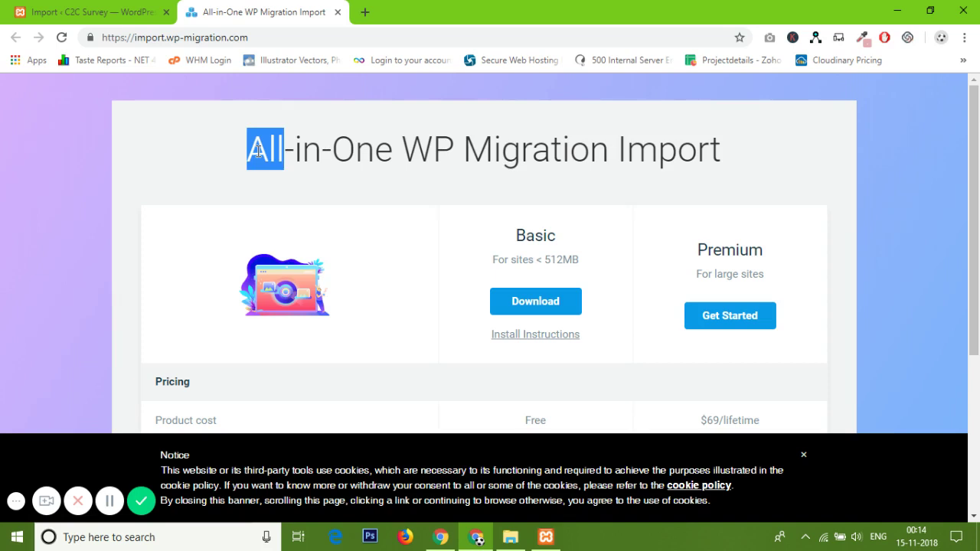
pyautogui.click(258, 151)
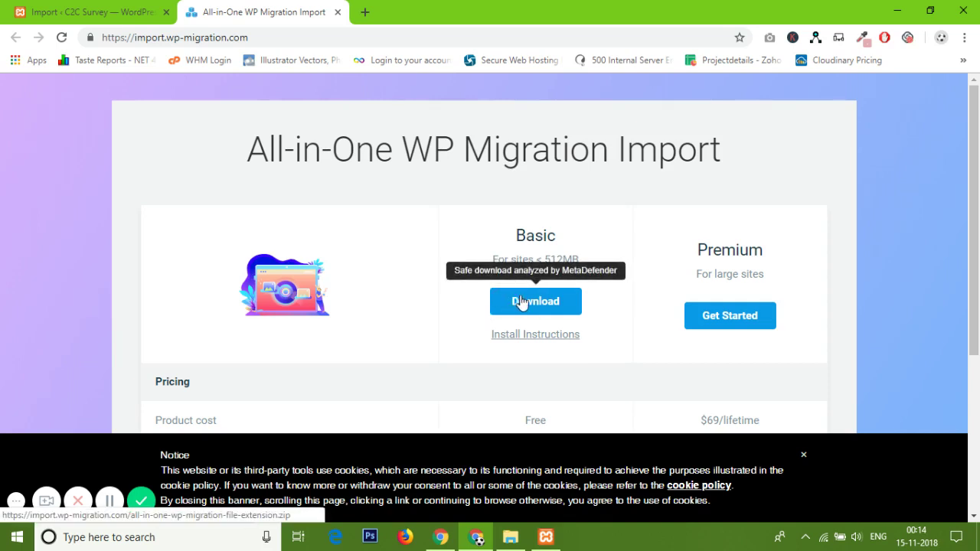
# Upload all-in-one-wp-migration-file-extension.zip via Plugins > Add New > Upload Plugin and install it.
pyautogui.click(112, 9)
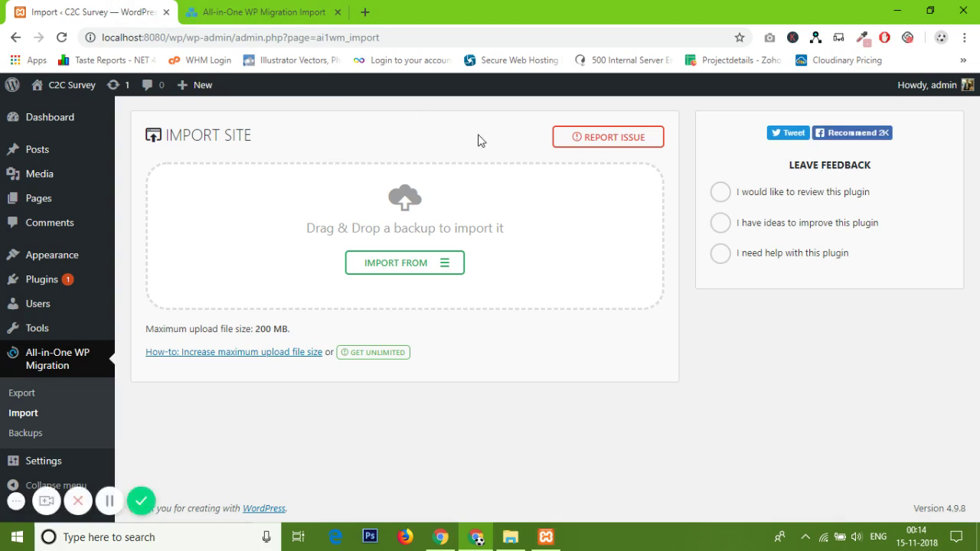
pyautogui.moveTo(66, 278)
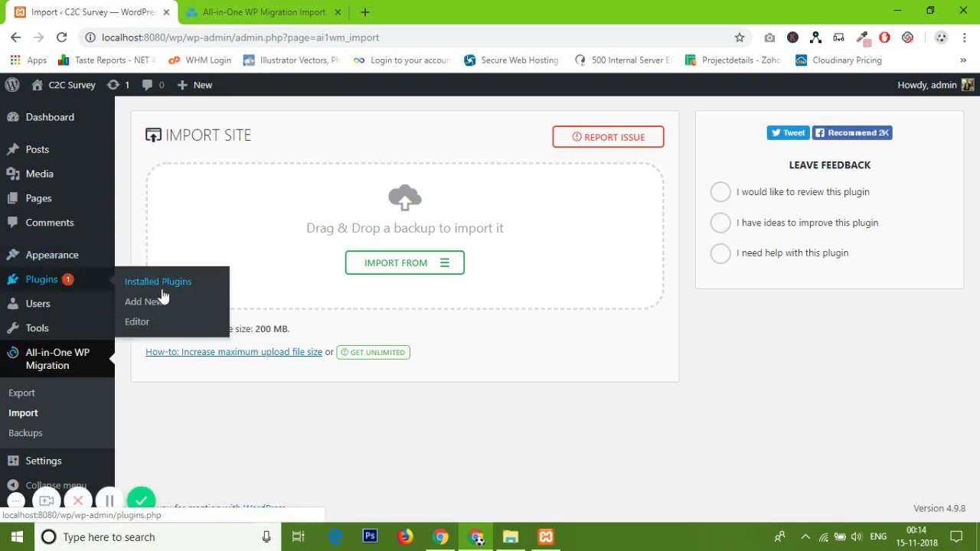
pyautogui.click(149, 301)
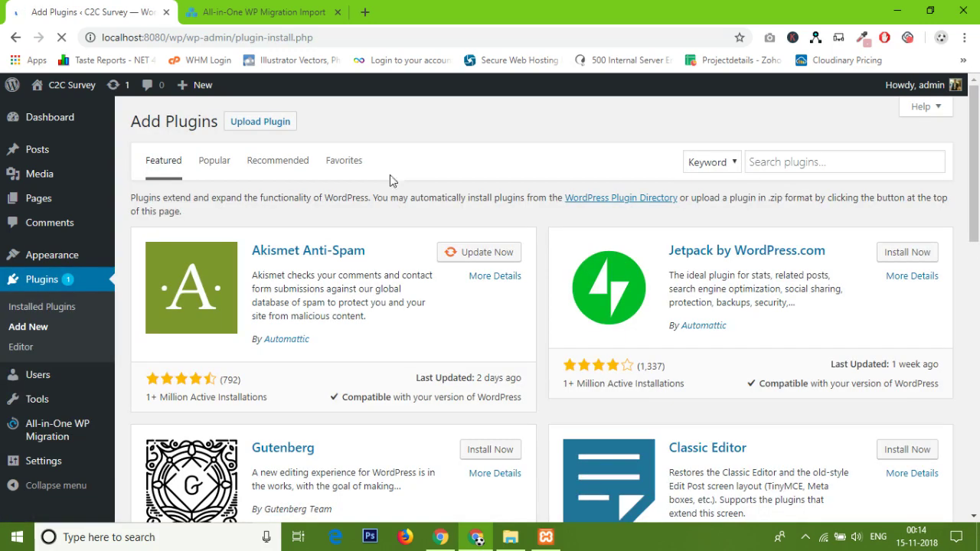
pyautogui.click(246, 128)
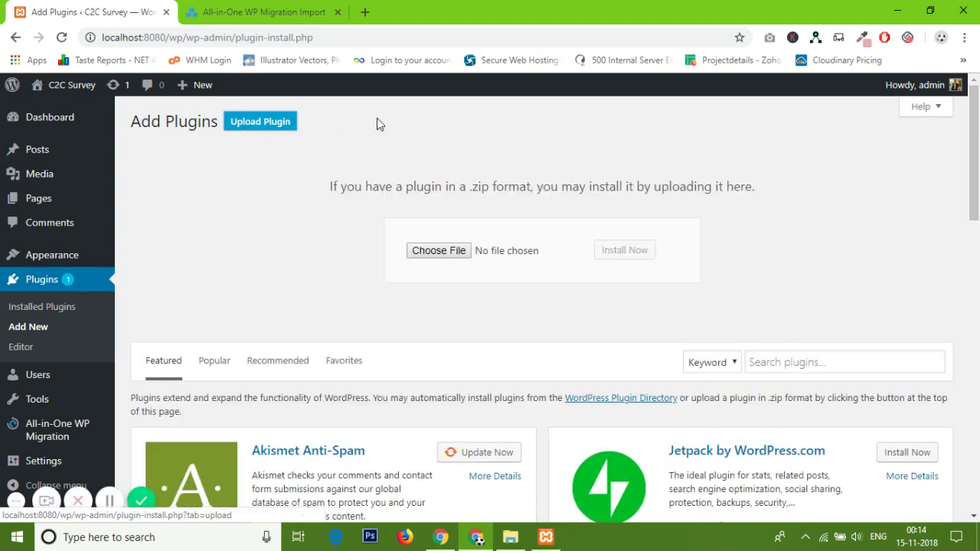
pyautogui.click(431, 255)
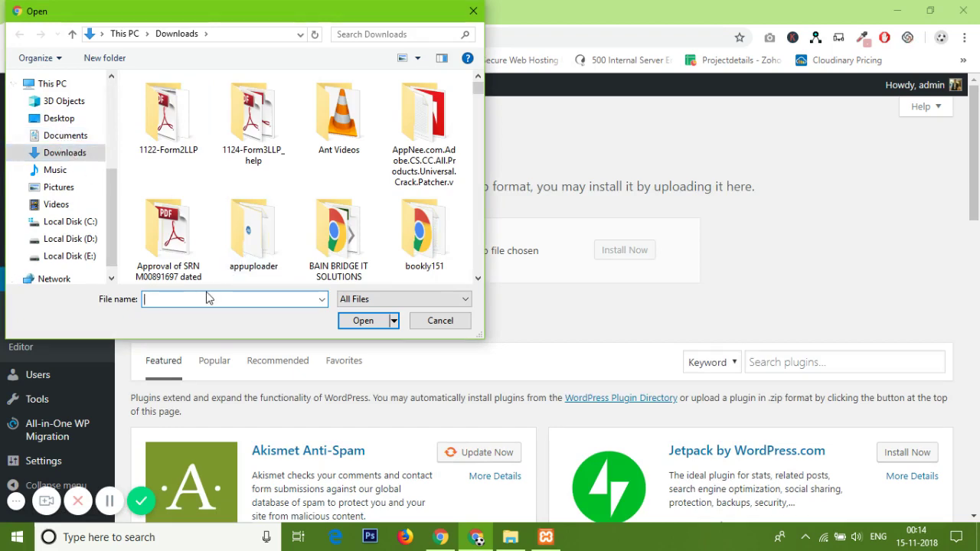
pyautogui.write('all')
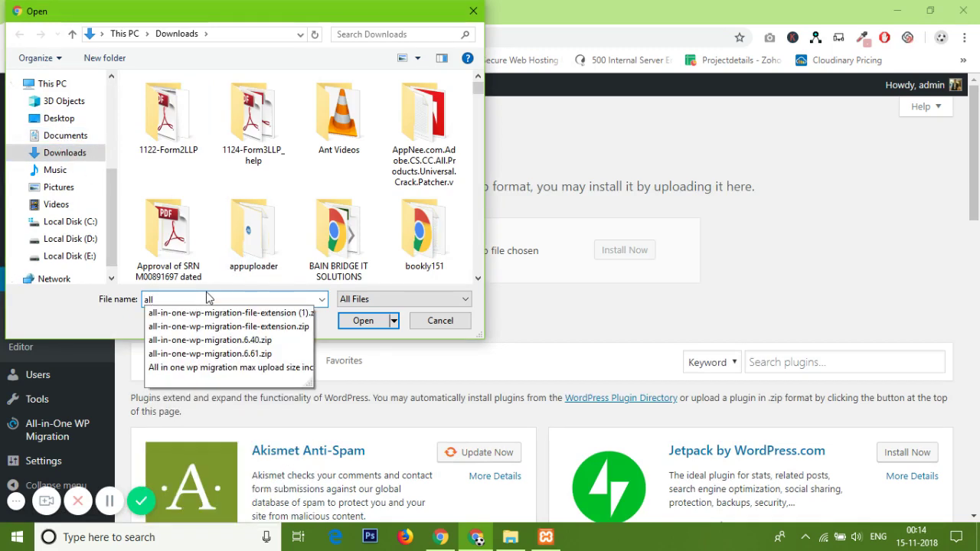
pyautogui.press('Down')
pyautogui.press('Down')
pyautogui.press('Return')
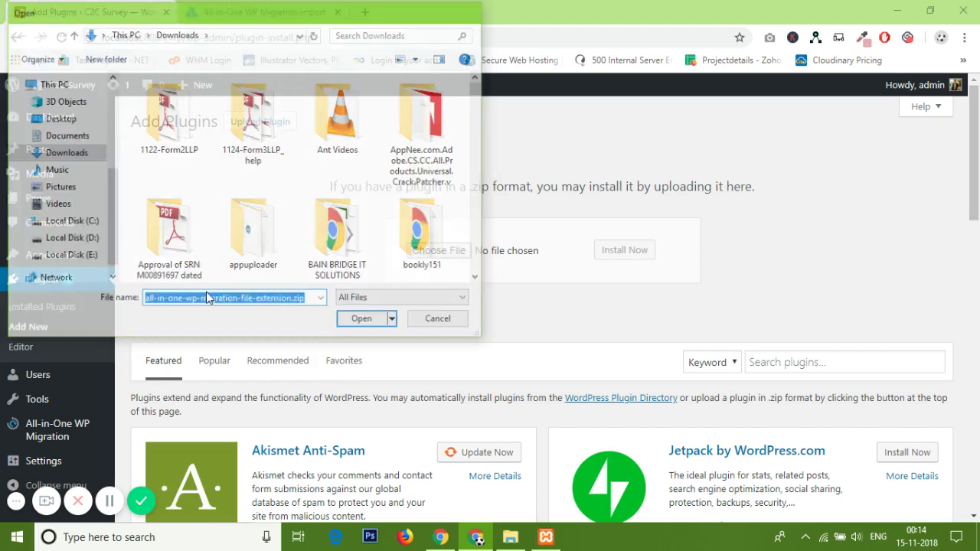
pyautogui.click(625, 251)
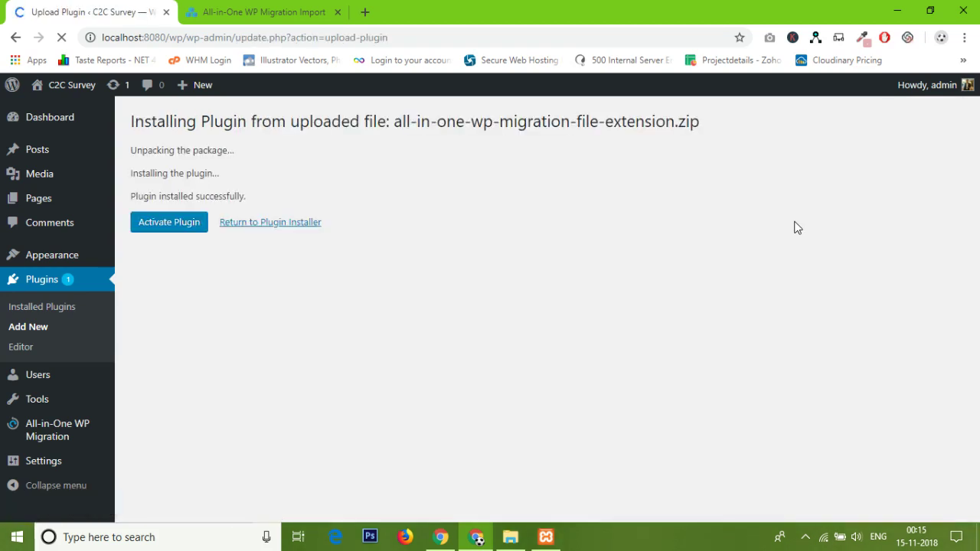
# Activate the newly installed All-in-One WP Migration File Extension plugin.
pyautogui.click(169, 222)
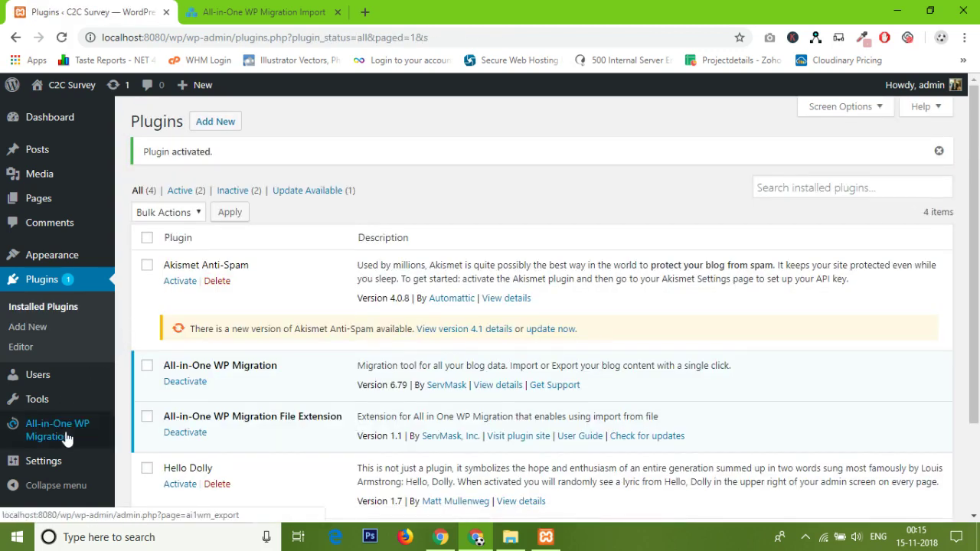
# Open All-in-One WP Migration > Import to confirm the 1 GB maximum upload file size.
pyautogui.moveTo(67, 436)
pyautogui.click(139, 446)
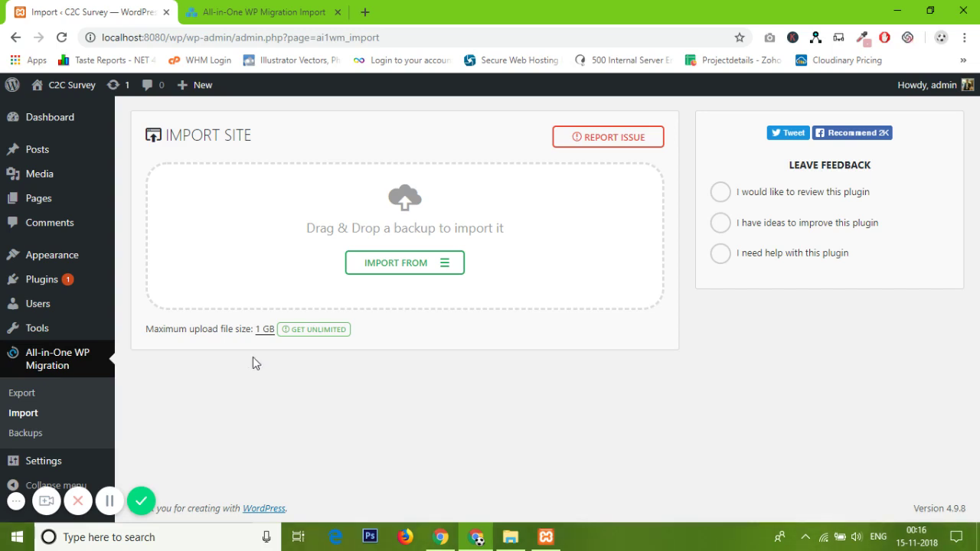
pyautogui.click(253, 9)
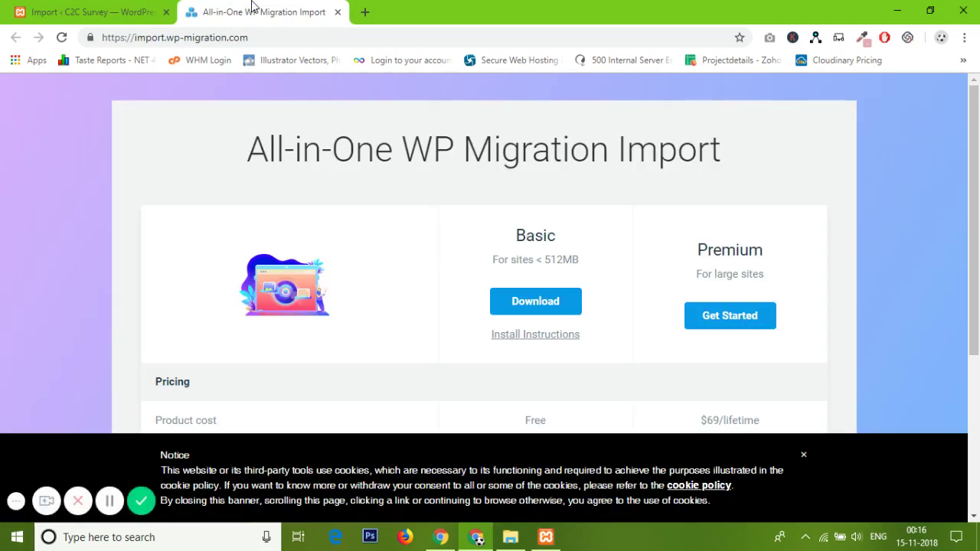
pyautogui.click(122, 12)
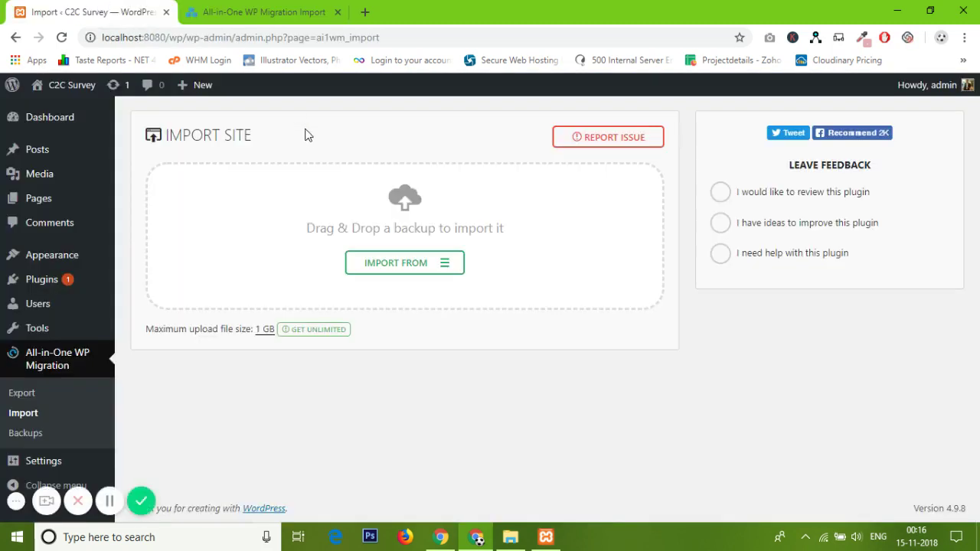